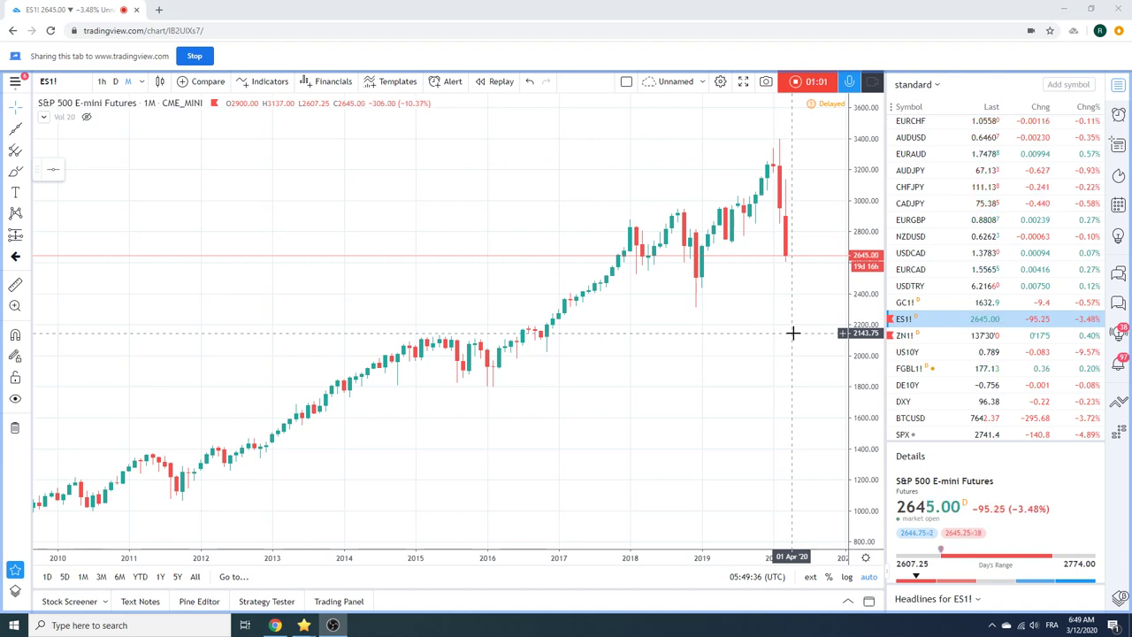
Replace S&P 500 futures with EURUSD on 1-hour candles.
{"action": "scroll", "coordinate": [925, 306], "scroll_direction": "up", "scroll_amount": 2}
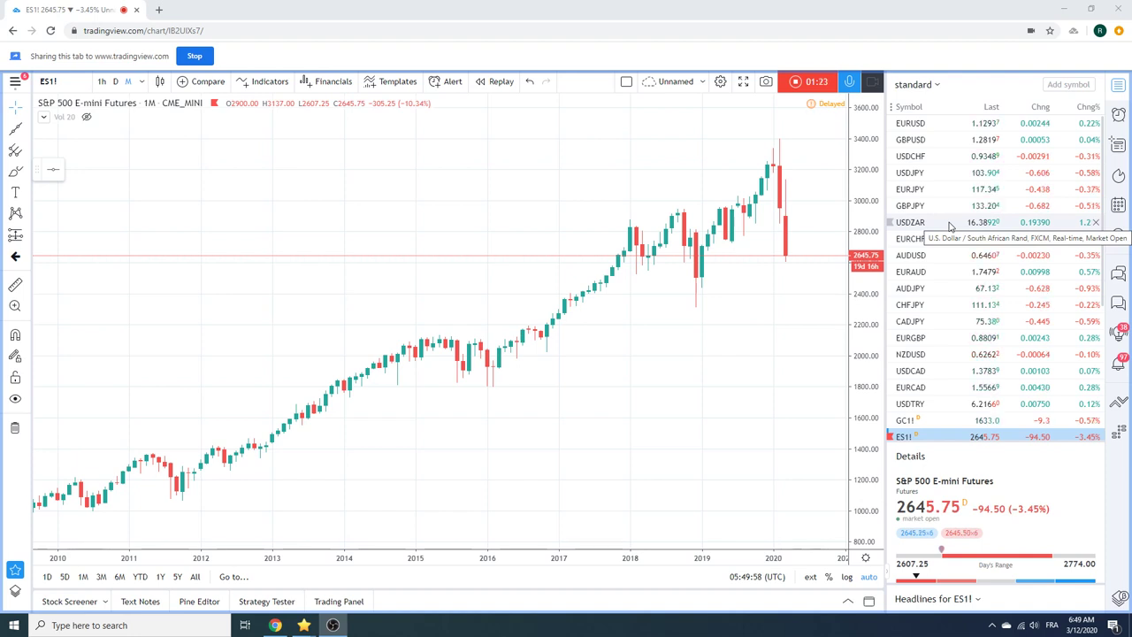
{"action": "left_click", "coordinate": [914, 125]}
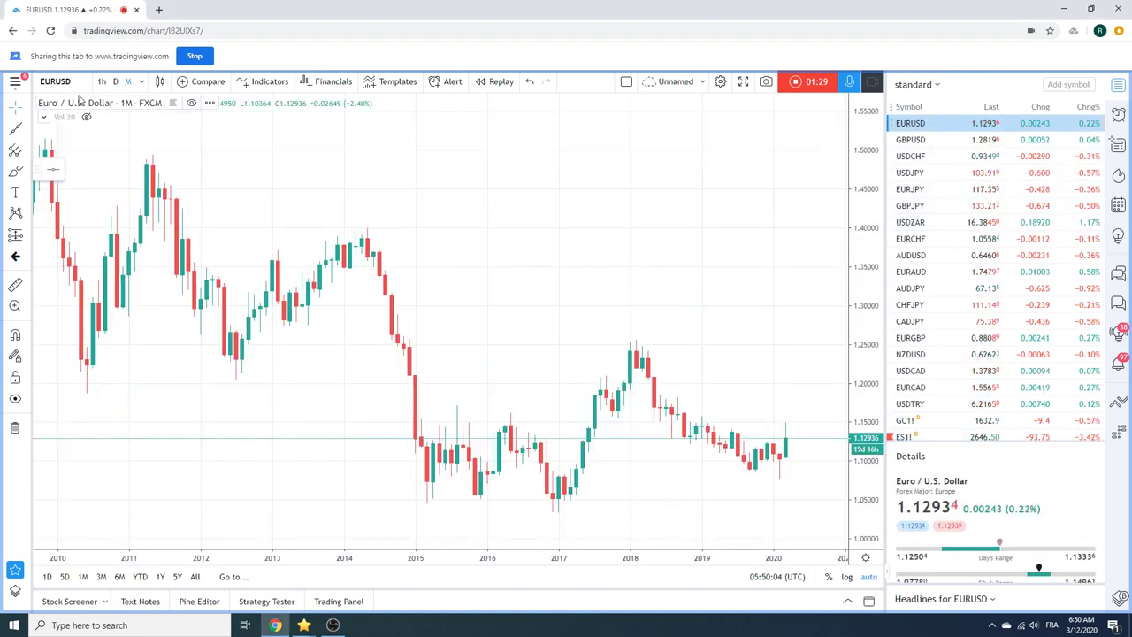
{"action": "left_click", "coordinate": [101, 82]}
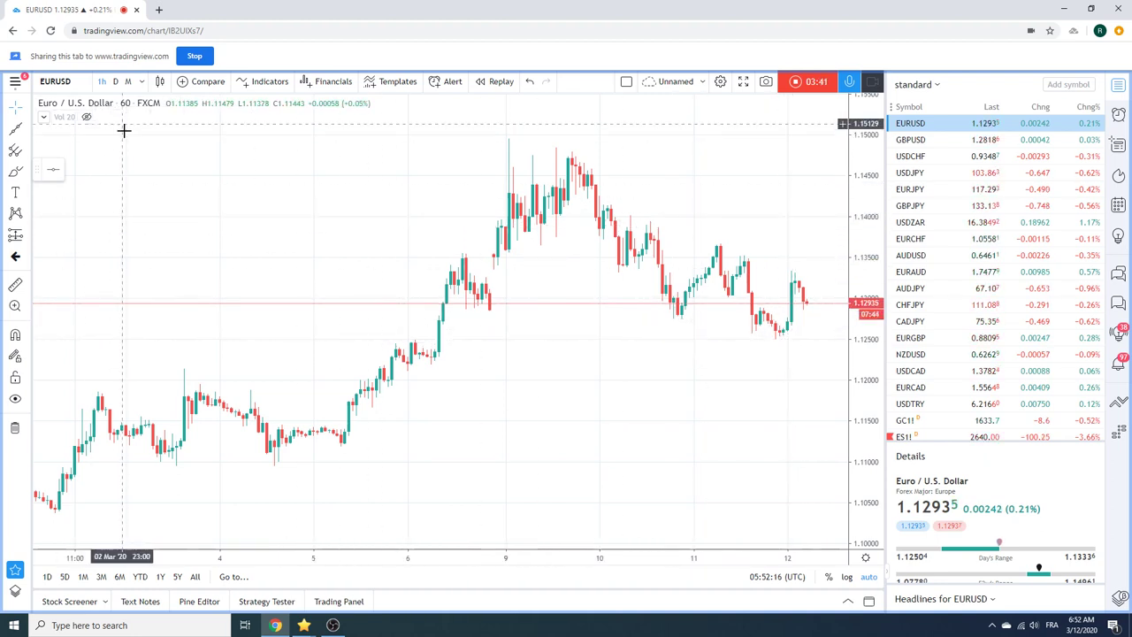
Change EURUSD to 4-hour (240) candles and zoom in on mid-February to mid-March 2020.
{"action": "left_click", "coordinate": [141, 82]}
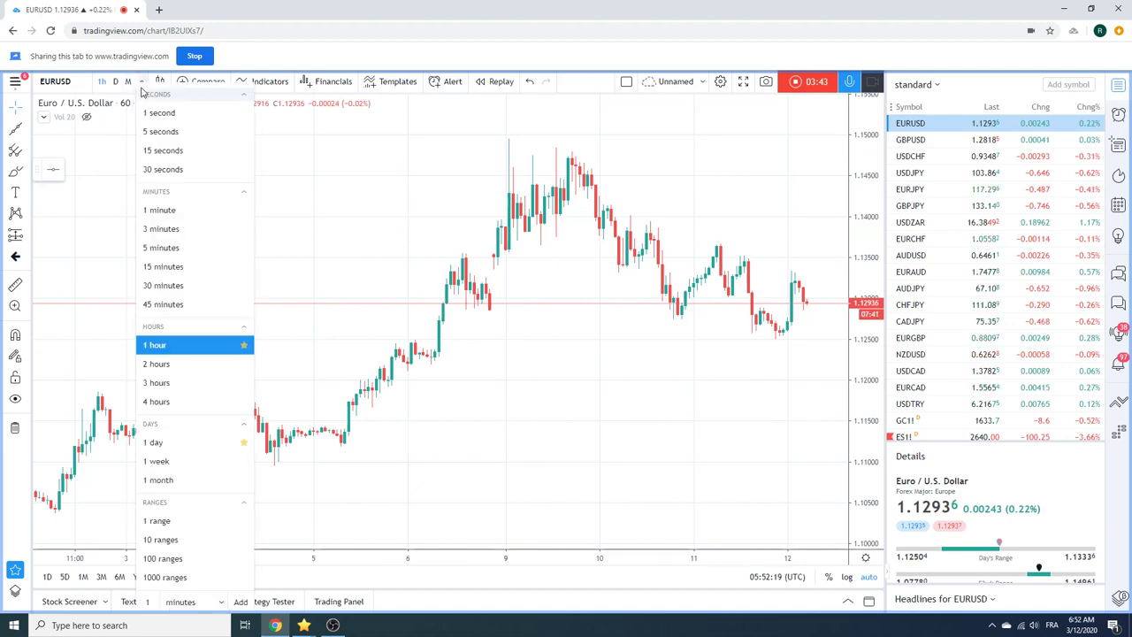
{"action": "left_click", "coordinate": [157, 401]}
{"action": "scroll", "coordinate": [536, 337], "scroll_direction": "up", "scroll_amount": 2}
{"action": "scroll", "coordinate": [536, 337], "scroll_direction": "up", "scroll_amount": 2}
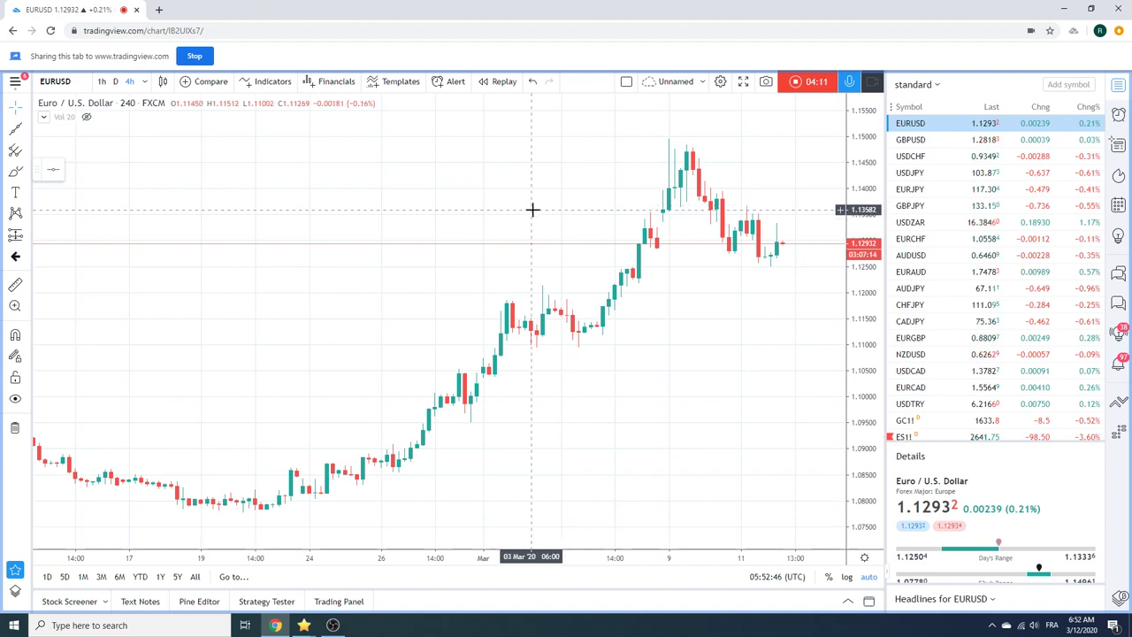
Load EURJPY on daily candles, zoomed to span late 2018 to March 2020.
{"action": "left_click", "coordinate": [915, 192]}
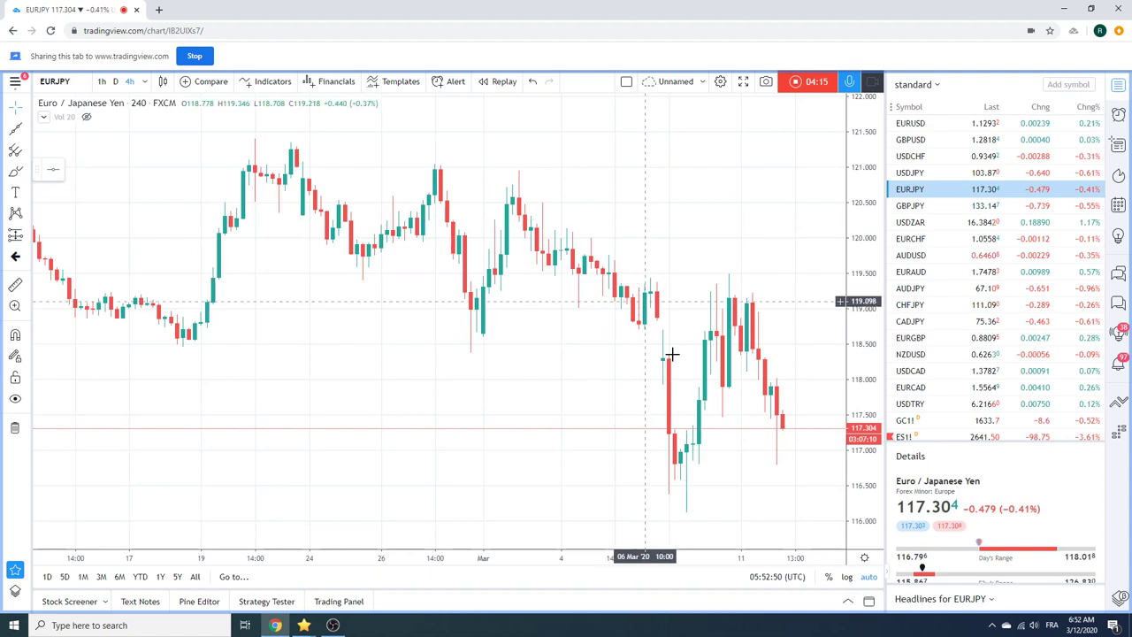
{"action": "scroll", "coordinate": [675, 358], "scroll_direction": "down", "scroll_amount": 1}
{"action": "scroll", "coordinate": [677, 362], "scroll_direction": "down", "scroll_amount": 1}
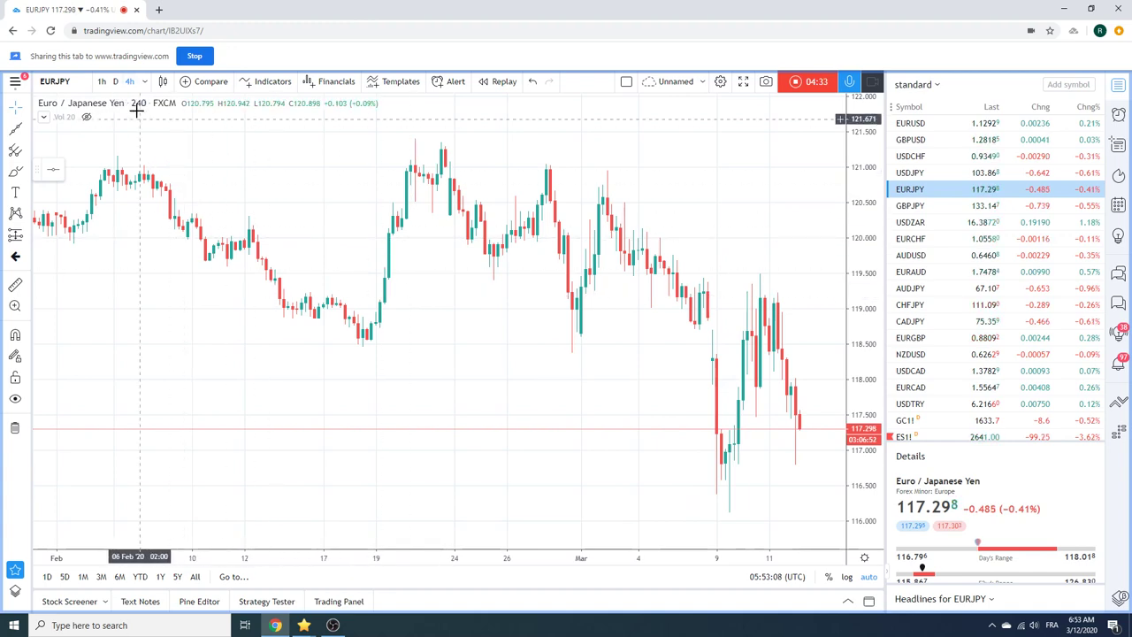
{"action": "left_click", "coordinate": [116, 84]}
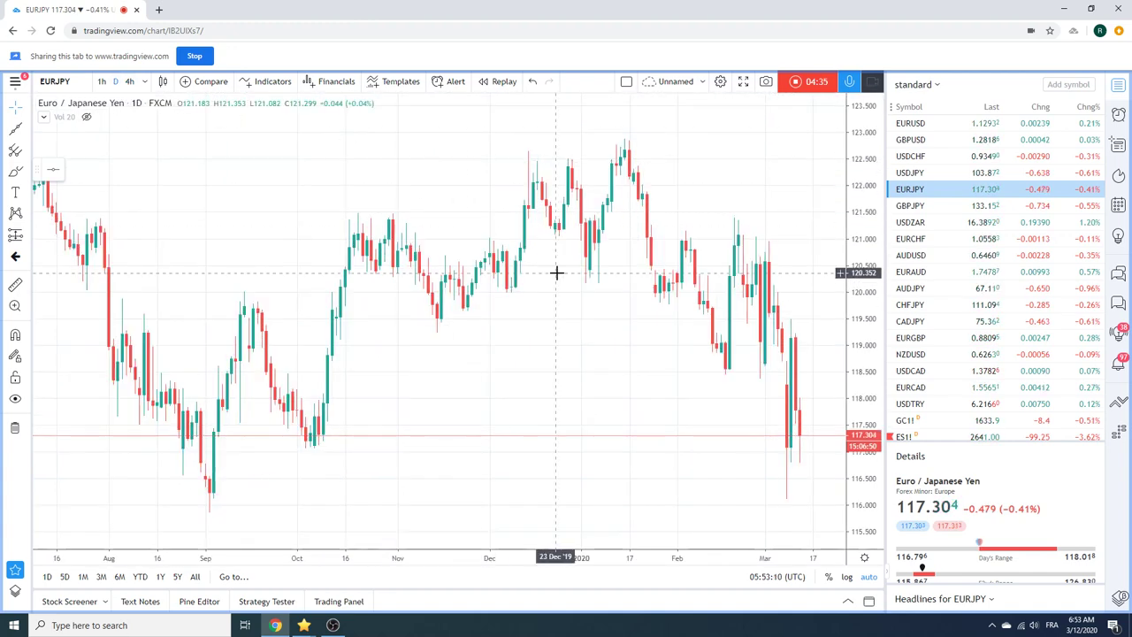
{"action": "scroll", "coordinate": [556, 270], "scroll_direction": "up", "scroll_amount": 2}
{"action": "scroll", "coordinate": [555, 281], "scroll_direction": "up", "scroll_amount": 2}
{"action": "scroll", "coordinate": [556, 281], "scroll_direction": "down", "scroll_amount": 3}
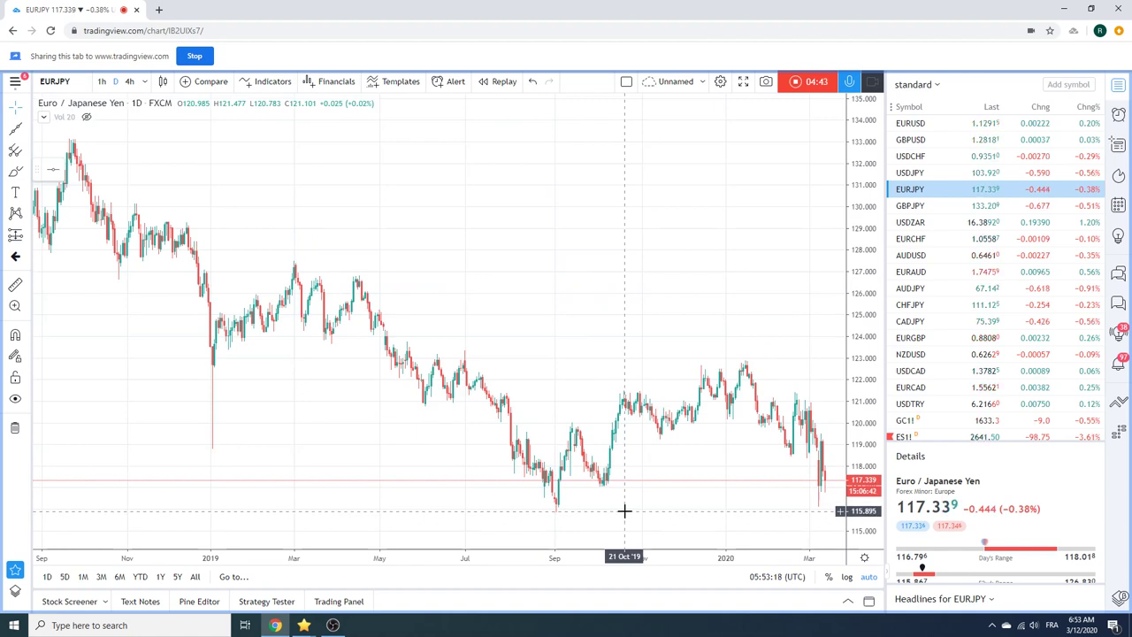
Load USDJPY from the watchlist and zoom its chart out and back in.
{"action": "left_click", "coordinate": [911, 174]}
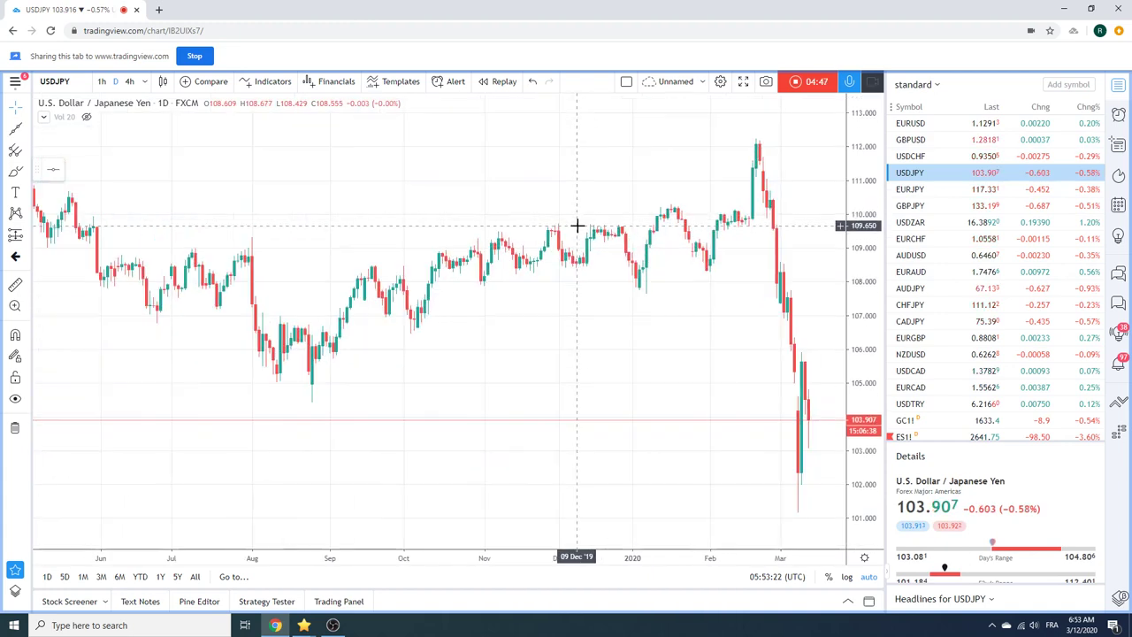
{"action": "scroll", "coordinate": [577, 225], "scroll_direction": "down", "scroll_amount": 1}
{"action": "scroll", "coordinate": [577, 225], "scroll_direction": "down", "scroll_amount": 1}
{"action": "scroll", "coordinate": [576, 225], "scroll_direction": "down", "scroll_amount": 1}
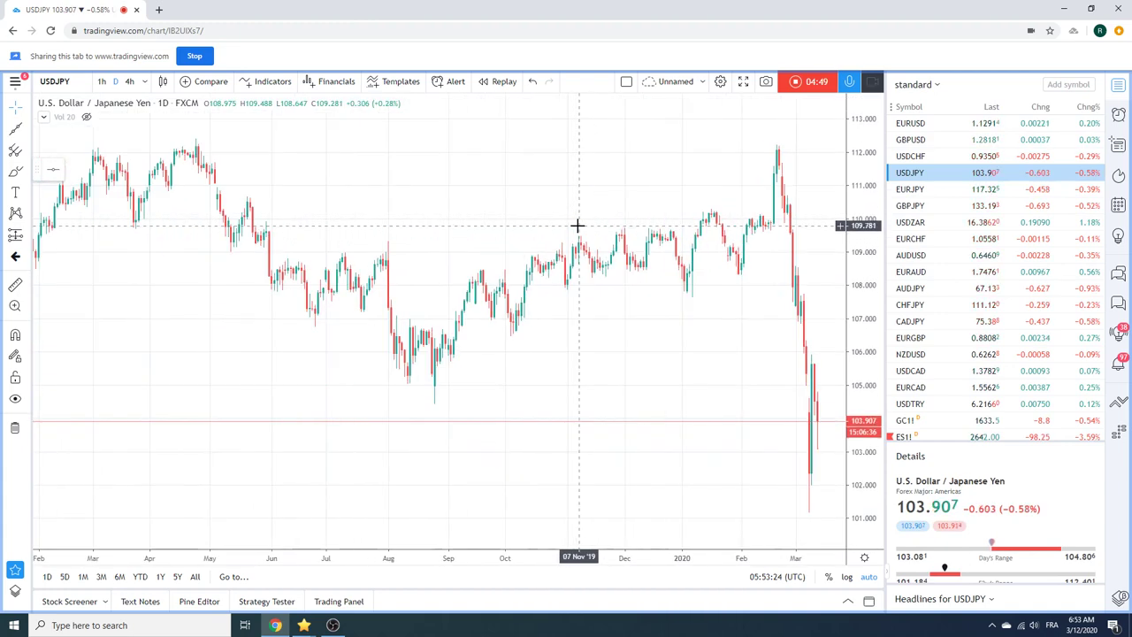
{"action": "scroll", "coordinate": [577, 225], "scroll_direction": "up", "scroll_amount": 1}
{"action": "scroll", "coordinate": [577, 225], "scroll_direction": "up", "scroll_amount": 1}
{"action": "scroll", "coordinate": [577, 226], "scroll_direction": "up", "scroll_amount": 1}
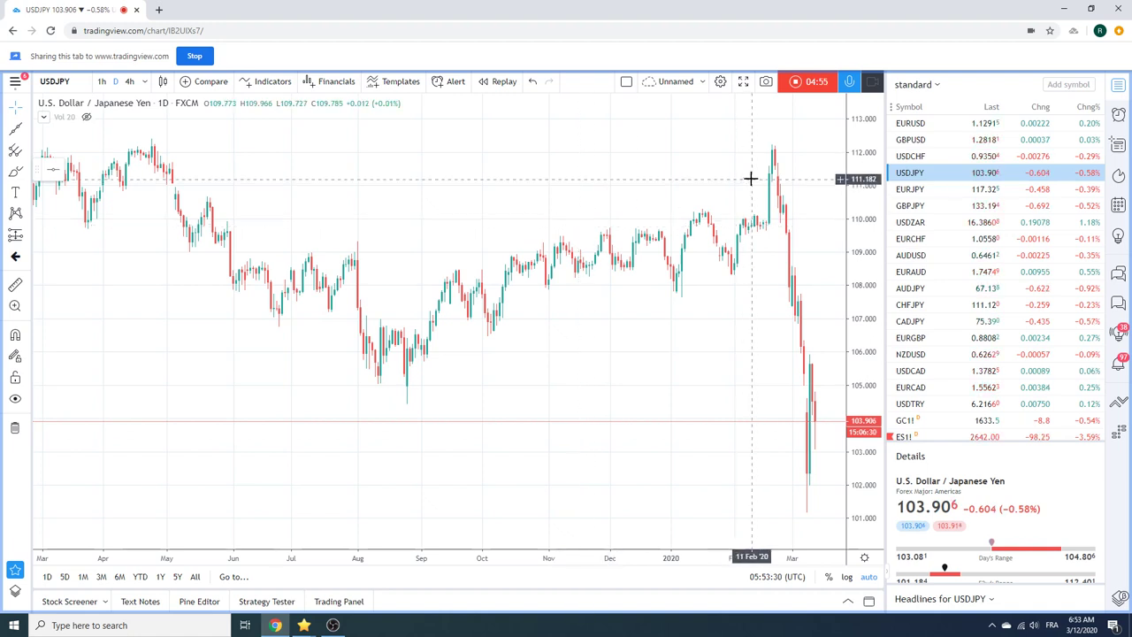
Switch to USDCHF daily candles, zoomed to October 2019 through mid-March 2020.
{"action": "left_click", "coordinate": [924, 156]}
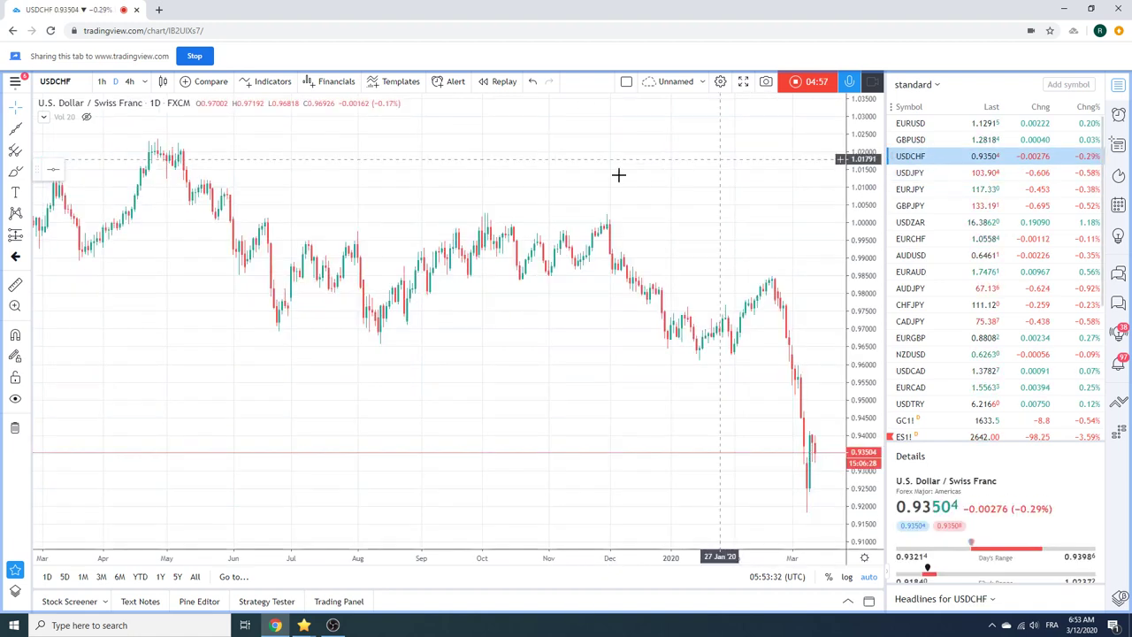
{"action": "scroll", "coordinate": [515, 241], "scroll_direction": "up", "scroll_amount": 2}
{"action": "scroll", "coordinate": [514, 246], "scroll_direction": "up", "scroll_amount": 2}
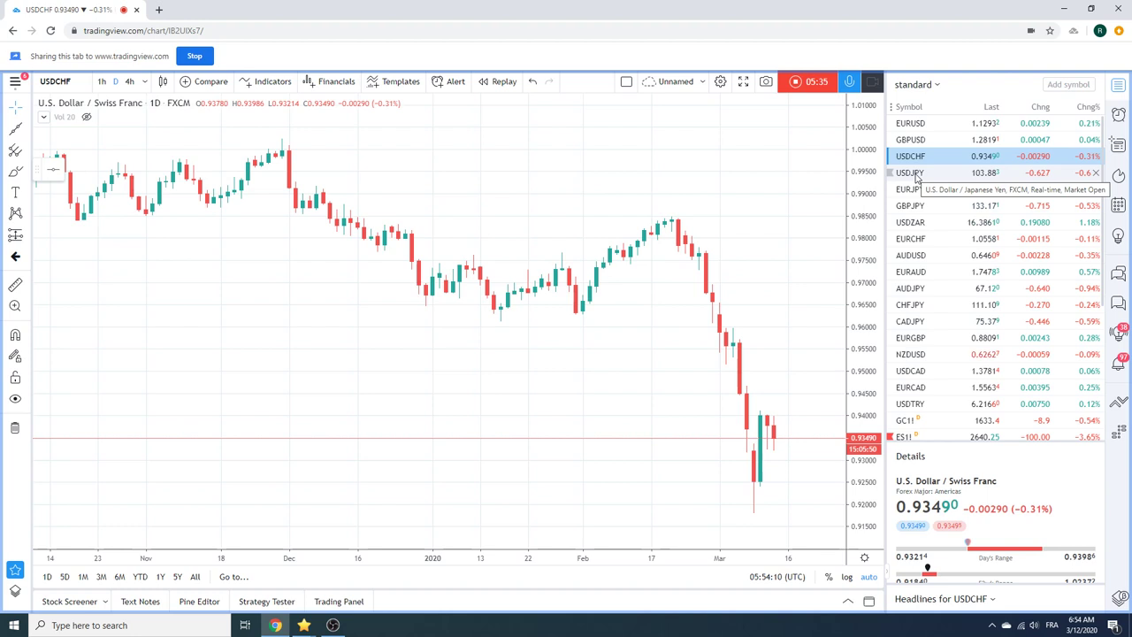
{"action": "left_click", "coordinate": [931, 421]}
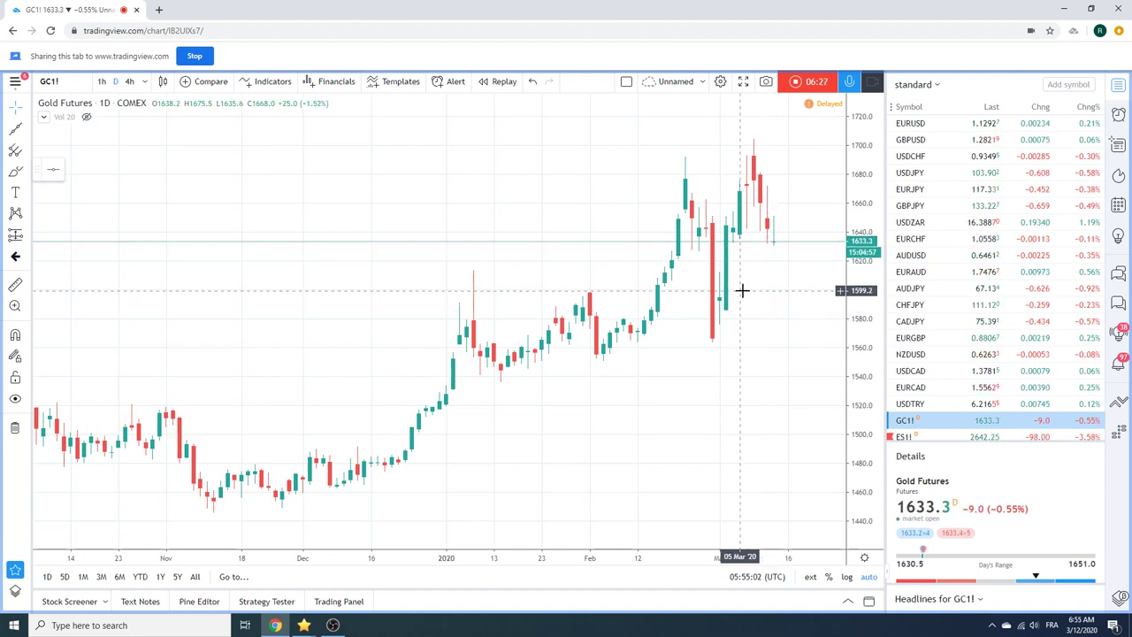
{"action": "scroll", "coordinate": [973, 241], "scroll_direction": "down", "scroll_amount": 3}
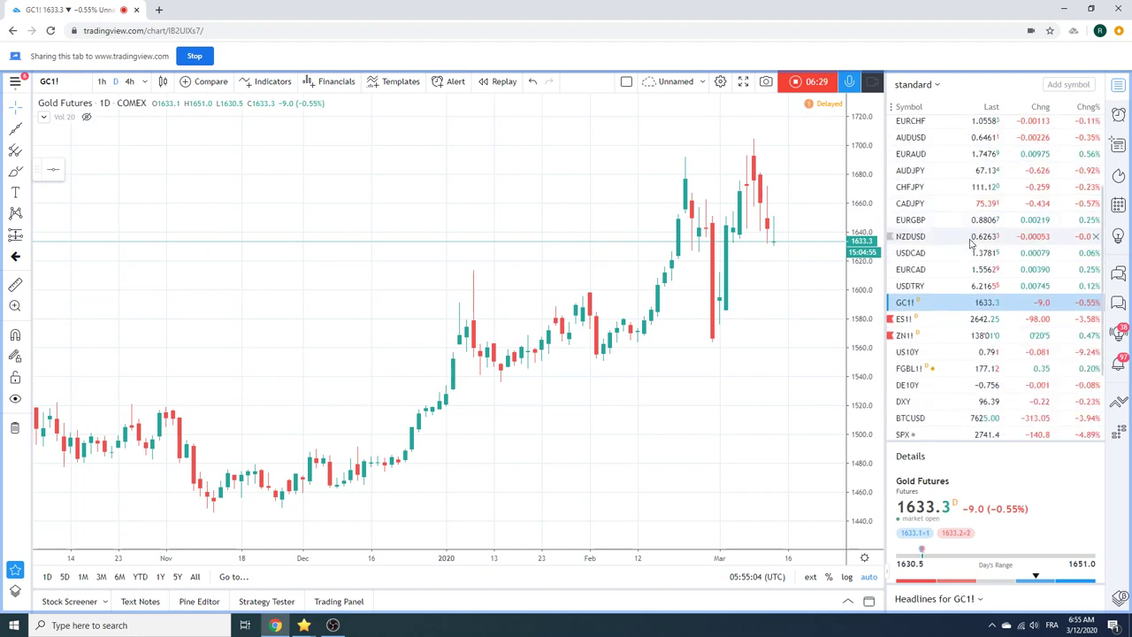
Load the 10 Year T-Note Futures (ZN1!, CBOT) daily chart from the watchlist.
{"action": "left_click", "coordinate": [963, 335]}
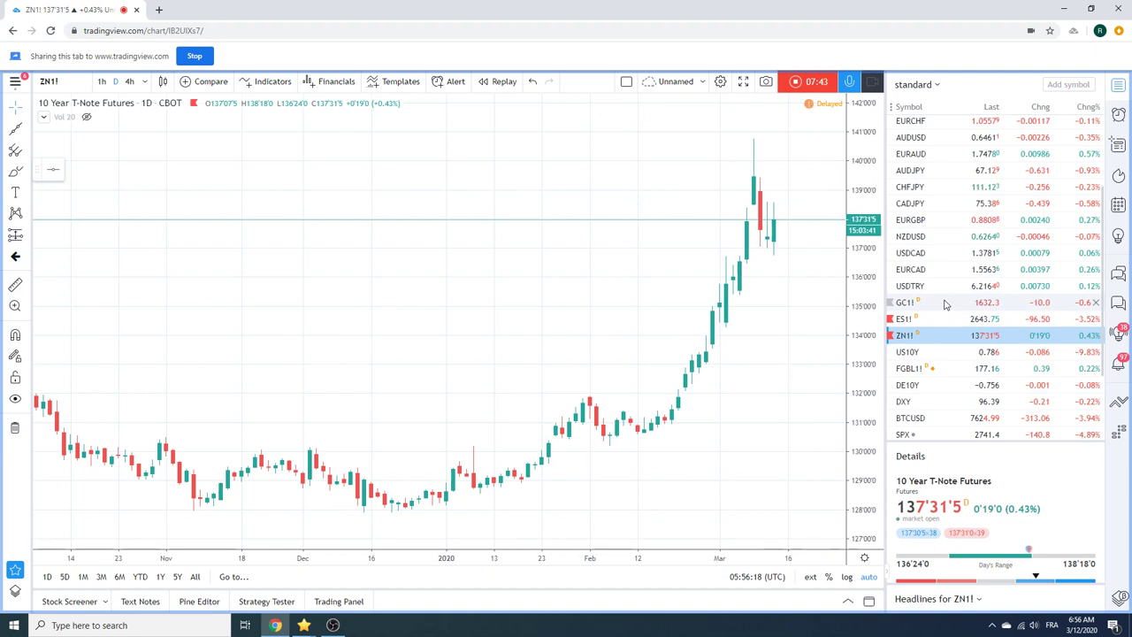
{"action": "scroll", "coordinate": [947, 301], "scroll_direction": "down", "scroll_amount": 1}
{"action": "scroll", "coordinate": [953, 288], "scroll_direction": "down", "scroll_amount": 2}
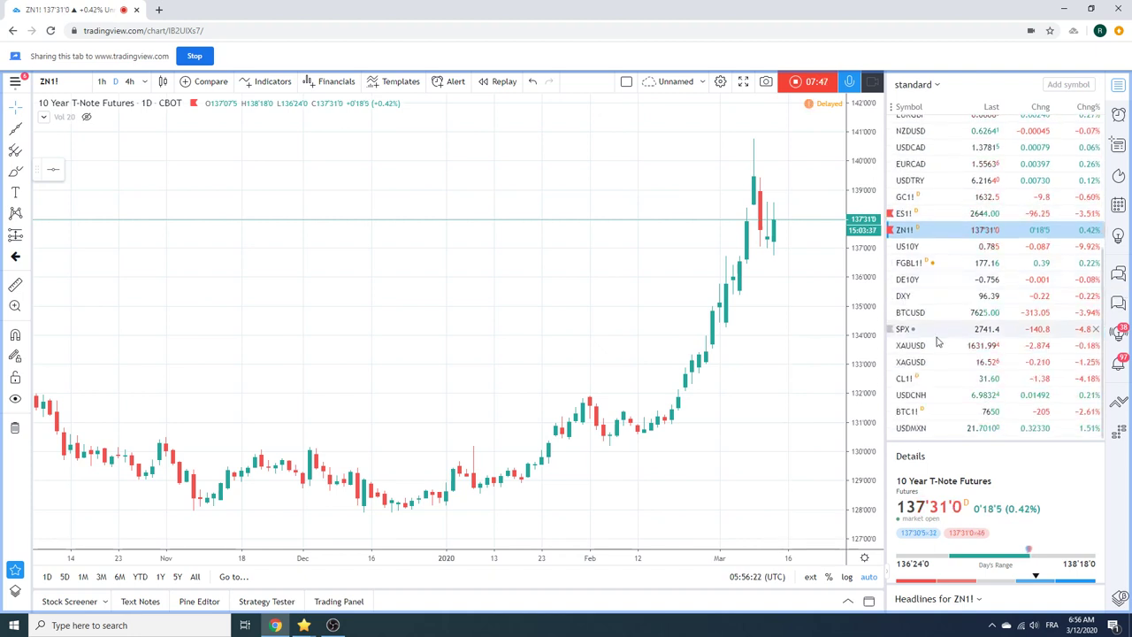
{"action": "scroll", "coordinate": [939, 342], "scroll_direction": "up", "scroll_amount": 6}
{"action": "scroll", "coordinate": [940, 341], "scroll_direction": "down", "scroll_amount": 3}
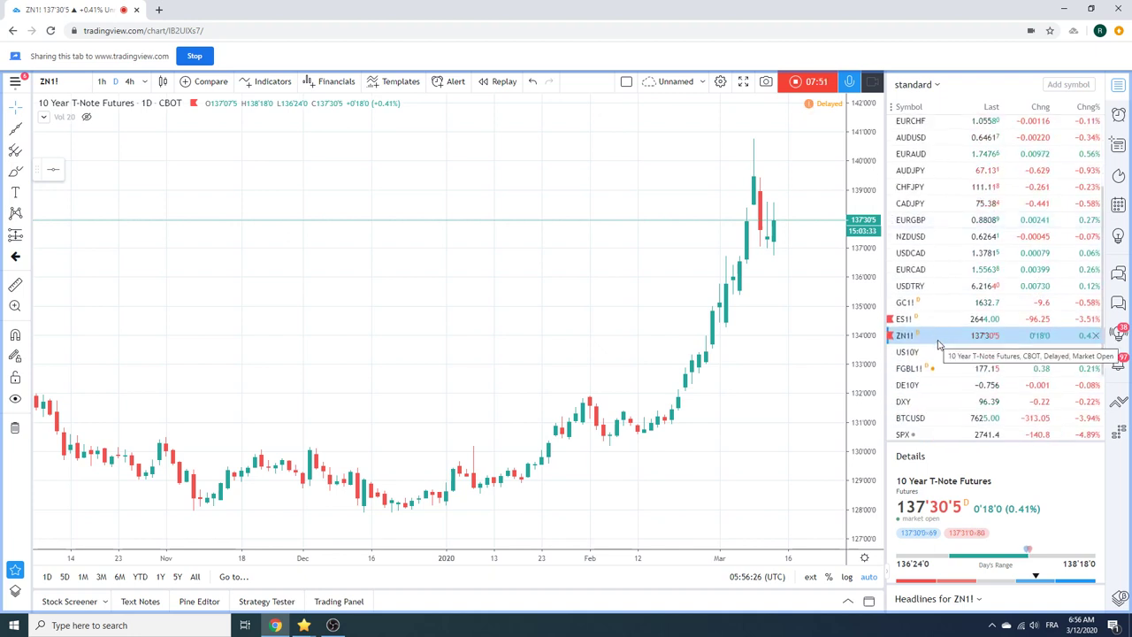
{"action": "scroll", "coordinate": [939, 343], "scroll_direction": "down", "scroll_amount": 2}
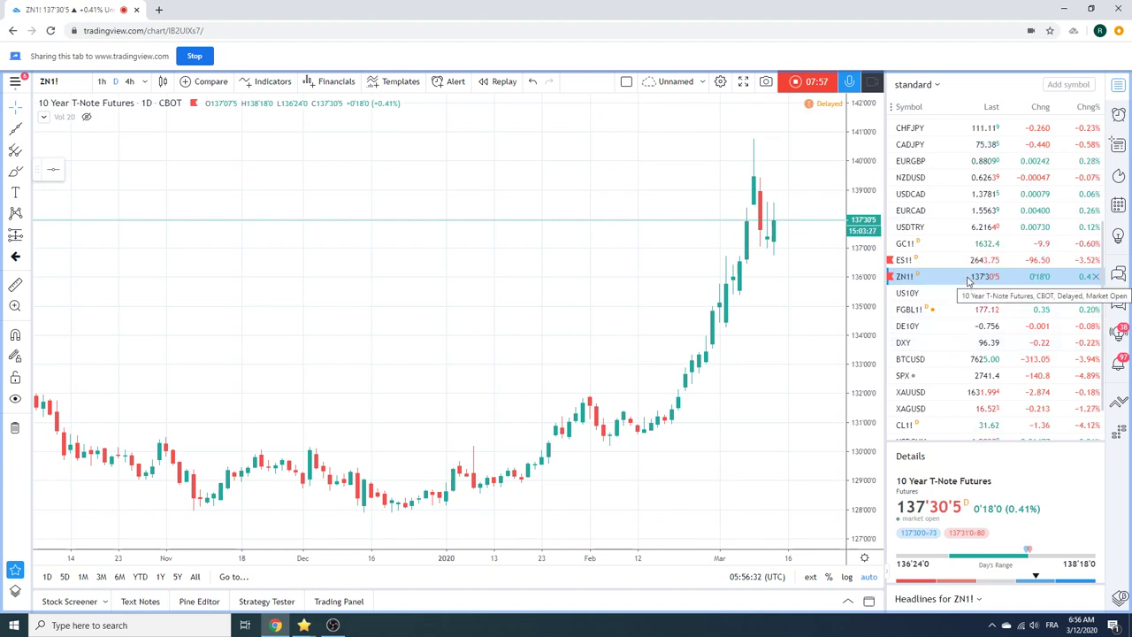
{"action": "scroll", "coordinate": [962, 265], "scroll_direction": "down", "scroll_amount": 1}
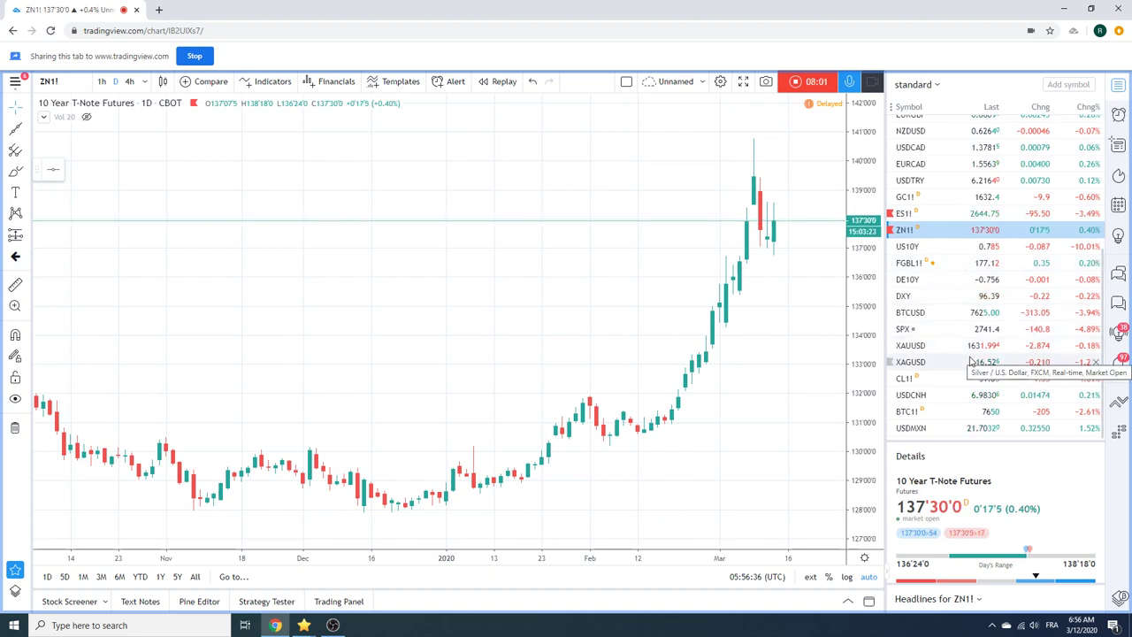
{"action": "scroll", "coordinate": [968, 362], "scroll_direction": "up", "scroll_amount": 4}
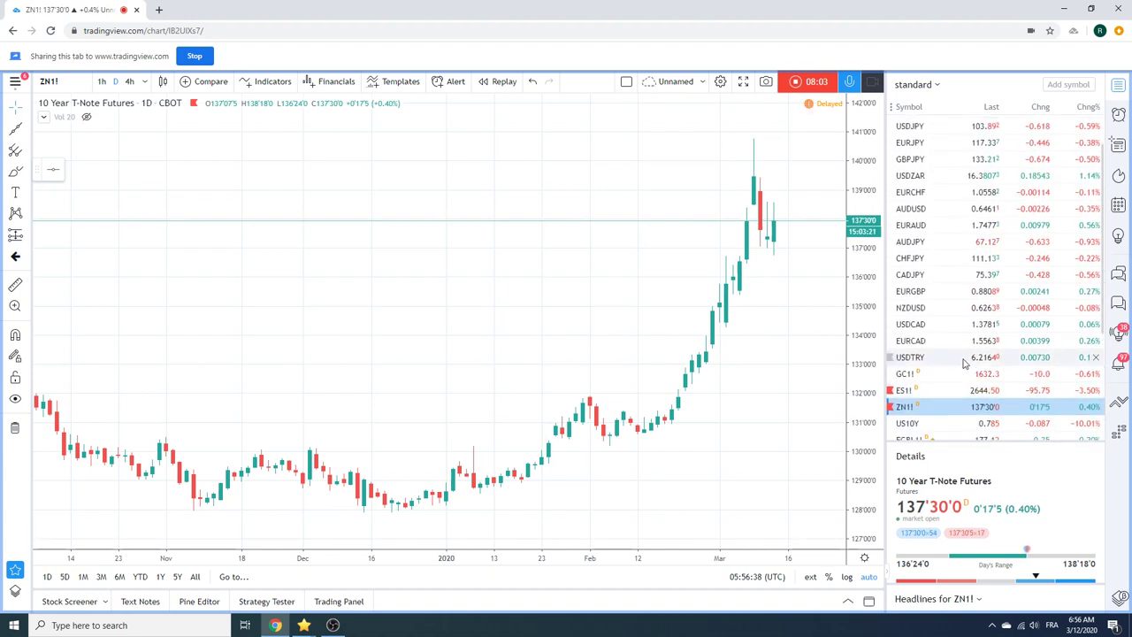
{"action": "scroll", "coordinate": [970, 316], "scroll_direction": "down", "scroll_amount": 3}
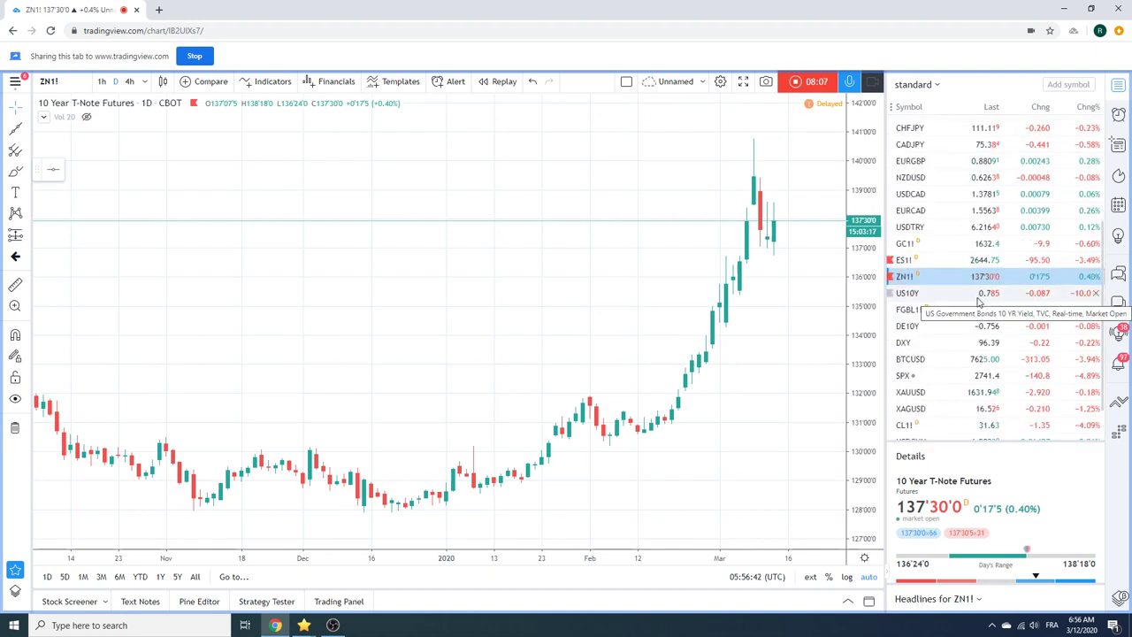
Search the symbol box for FBTP to list EUREX Euro-BTP Futures contracts.
{"action": "left_click", "coordinate": [69, 81]}
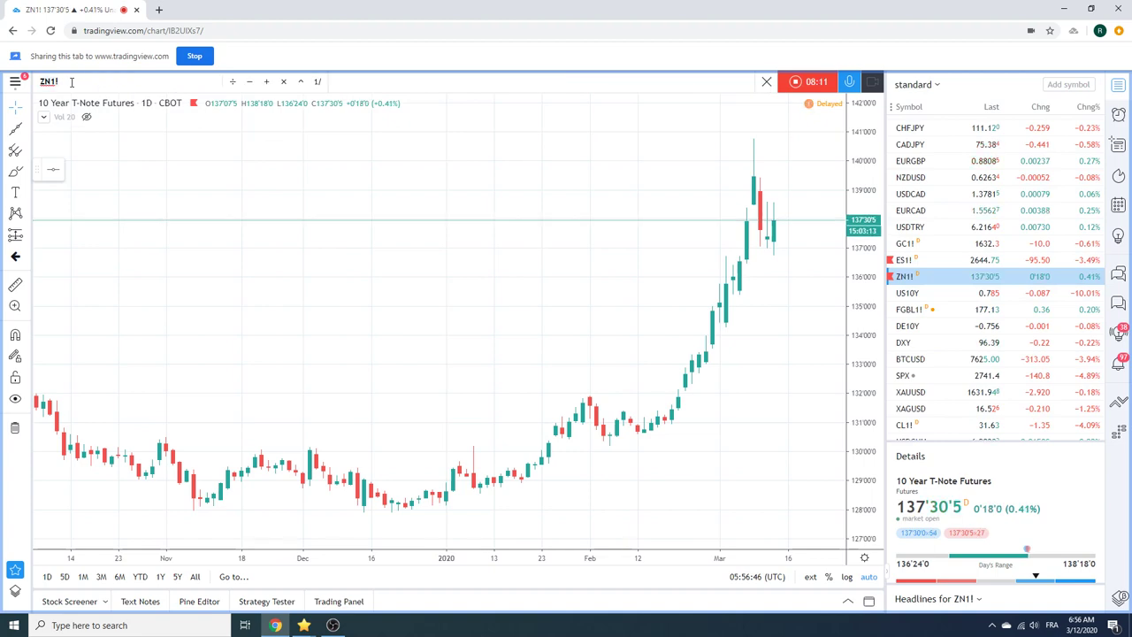
{"action": "type", "text": "FBTP"}
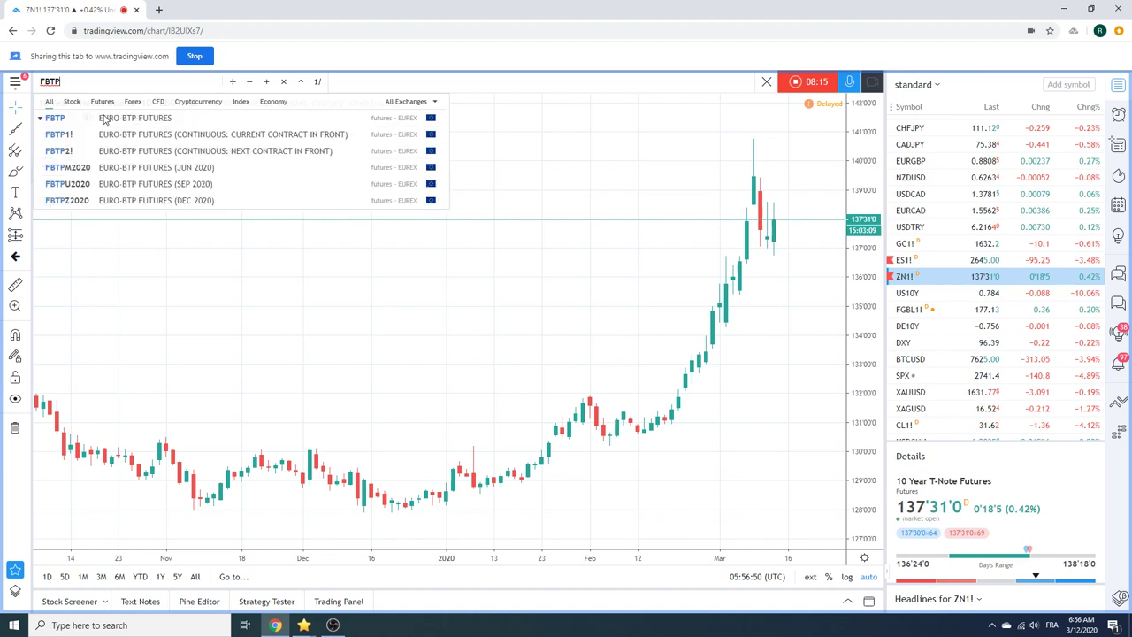
Open the continuous Euro-BTP Futures (FBTP1!) daily chart from the search results.
{"action": "left_click", "coordinate": [132, 133]}
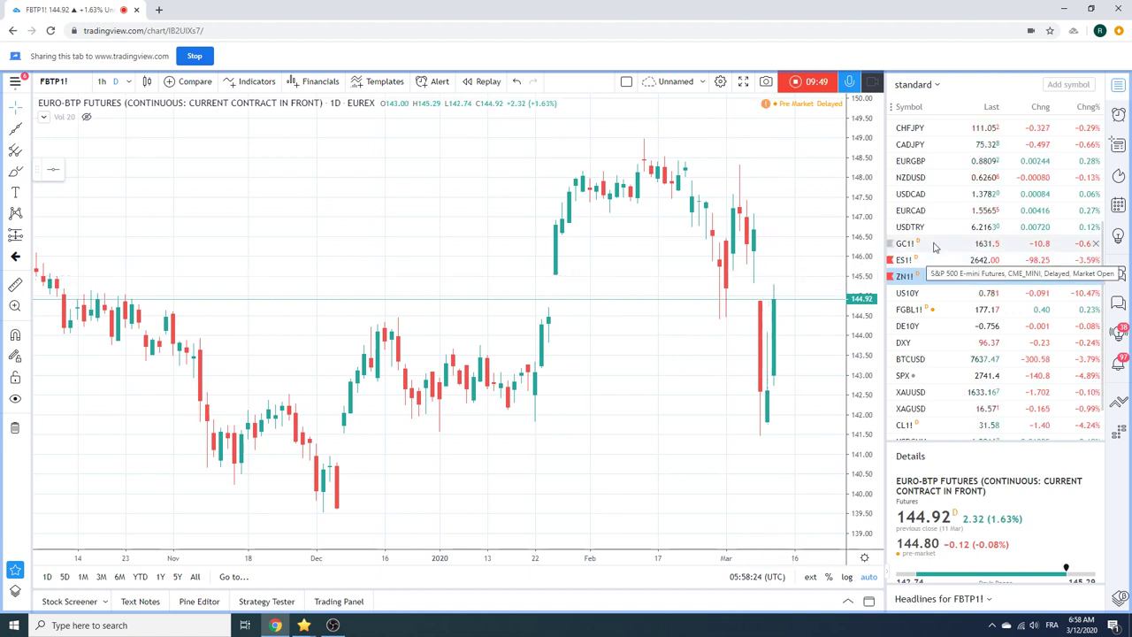
{"action": "scroll", "coordinate": [938, 250], "scroll_direction": "up", "scroll_amount": 2}
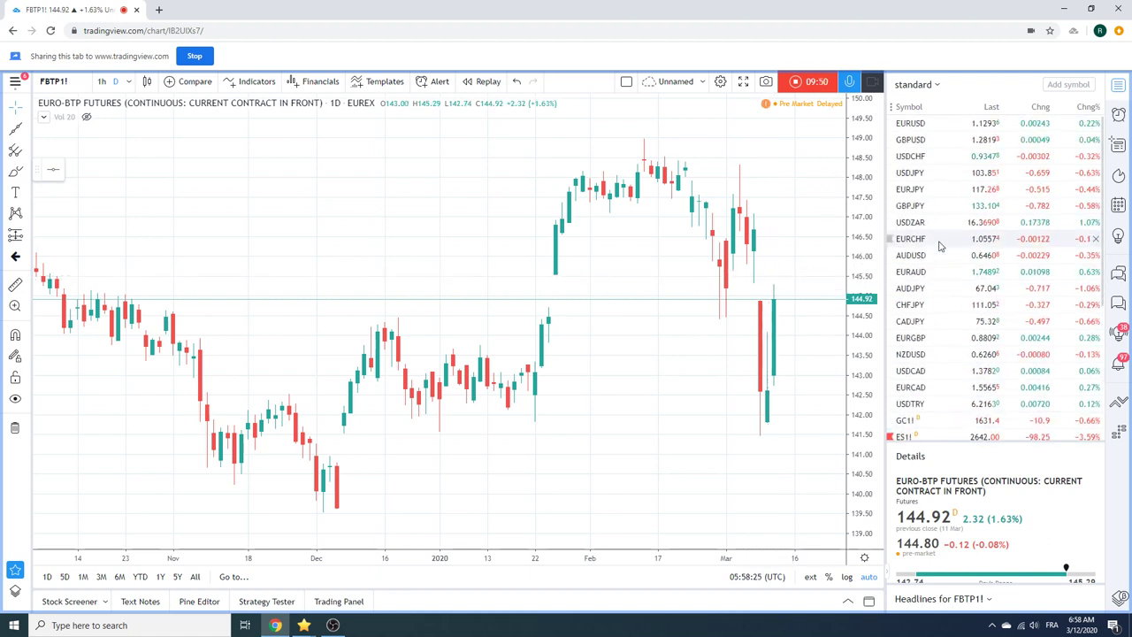
Return the chart to EURUSD (FXCM) on daily candles.
{"action": "left_click", "coordinate": [929, 129]}
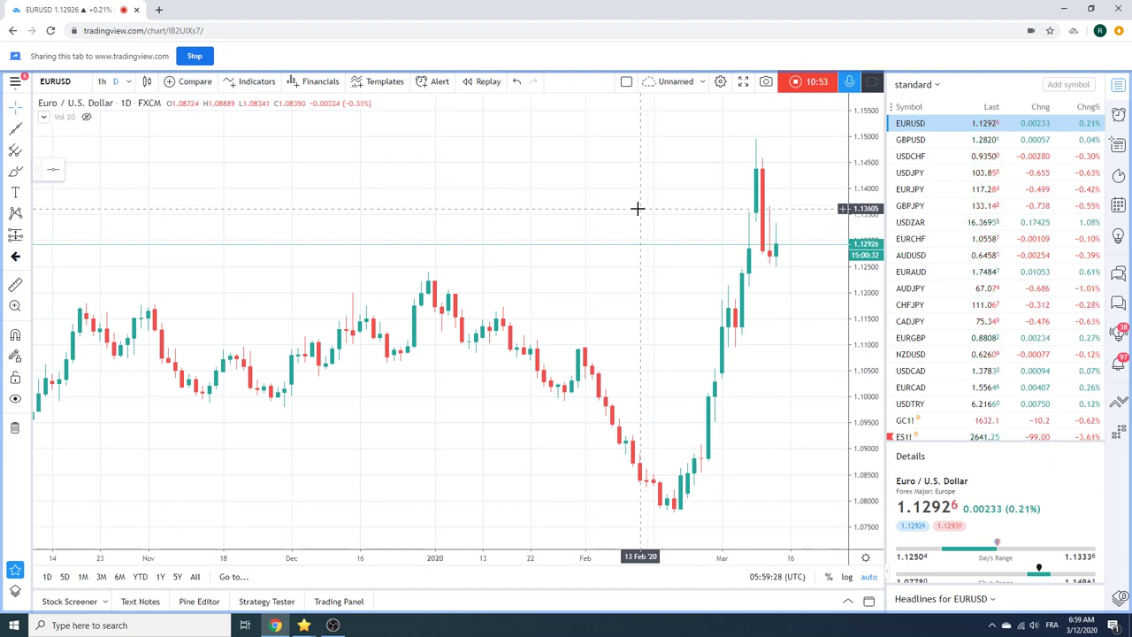
Stop the screen recording.
{"action": "left_click", "coordinate": [797, 80]}
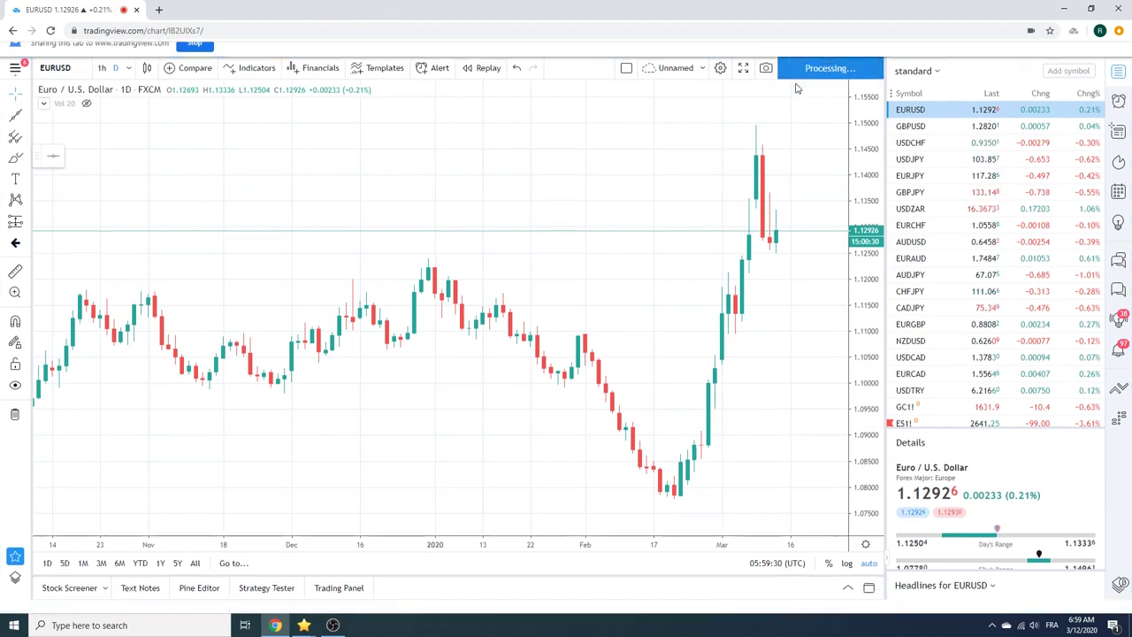